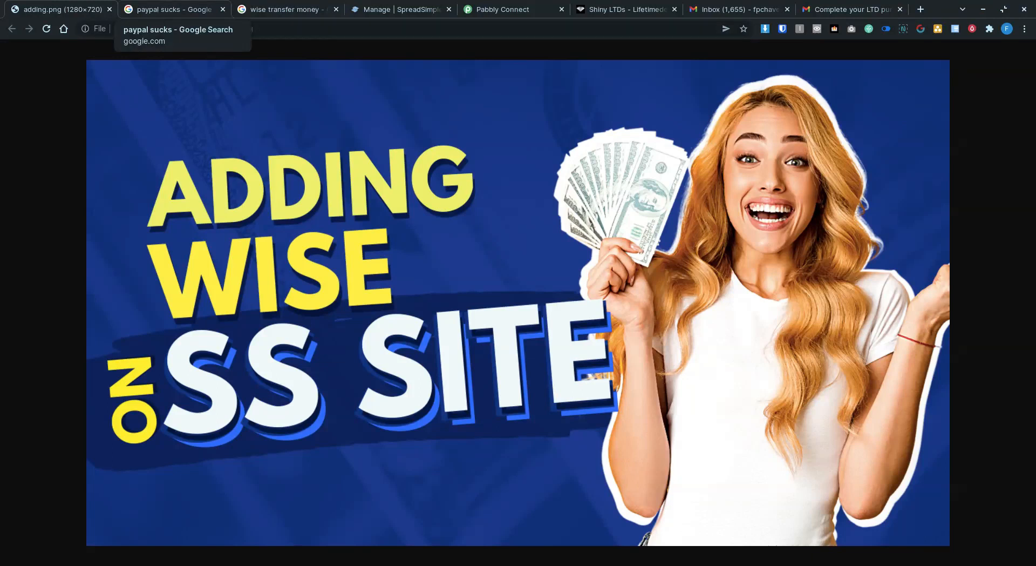
Look over the "paypal sucks" and "wise transfer money" image results and switch to the SpreadSimple site manager.
{"action": "left_click", "coordinate": [167, 9]}
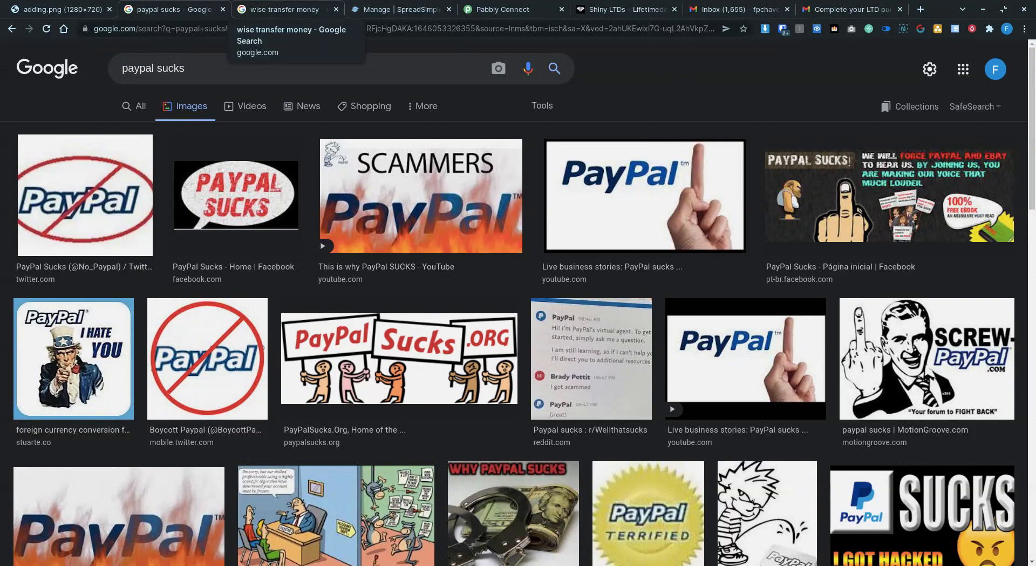
{"action": "left_click", "coordinate": [286, 9]}
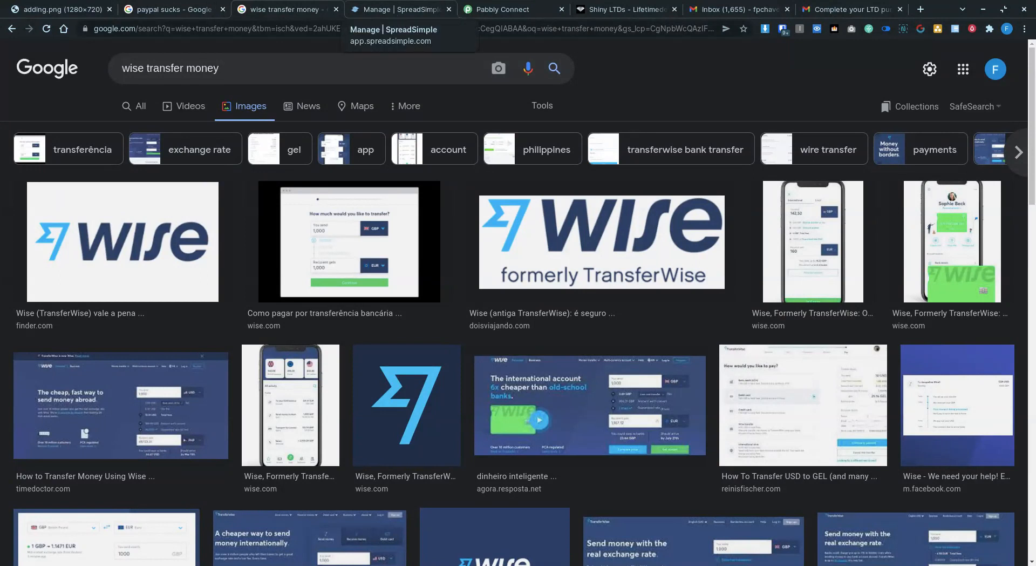
{"action": "left_click", "coordinate": [393, 10]}
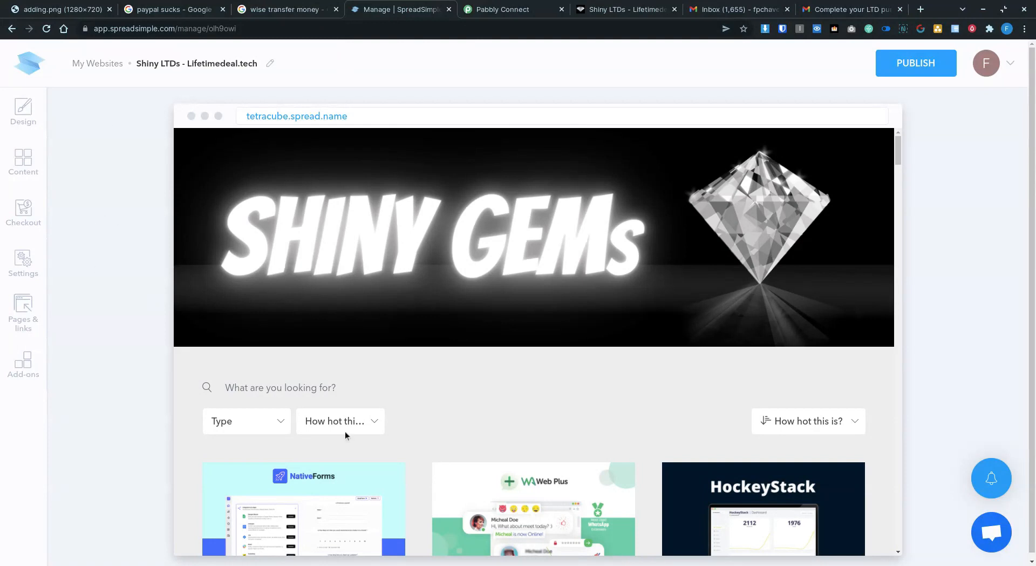
Open the checkout's shipping, fees and payment settings and review the payment methods available as add-ons.
{"action": "left_click", "coordinate": [24, 210]}
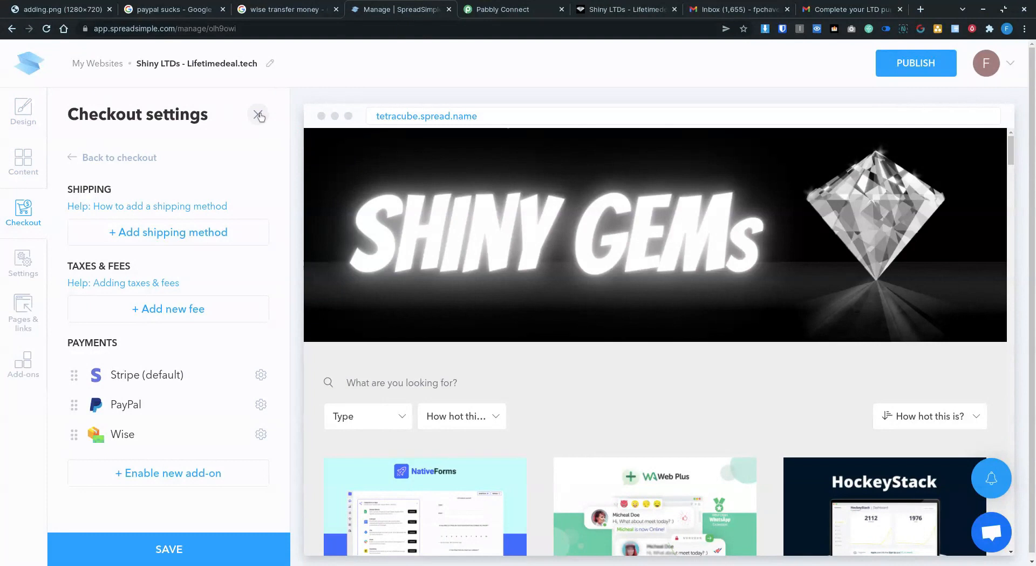
{"action": "left_click", "coordinate": [100, 157]}
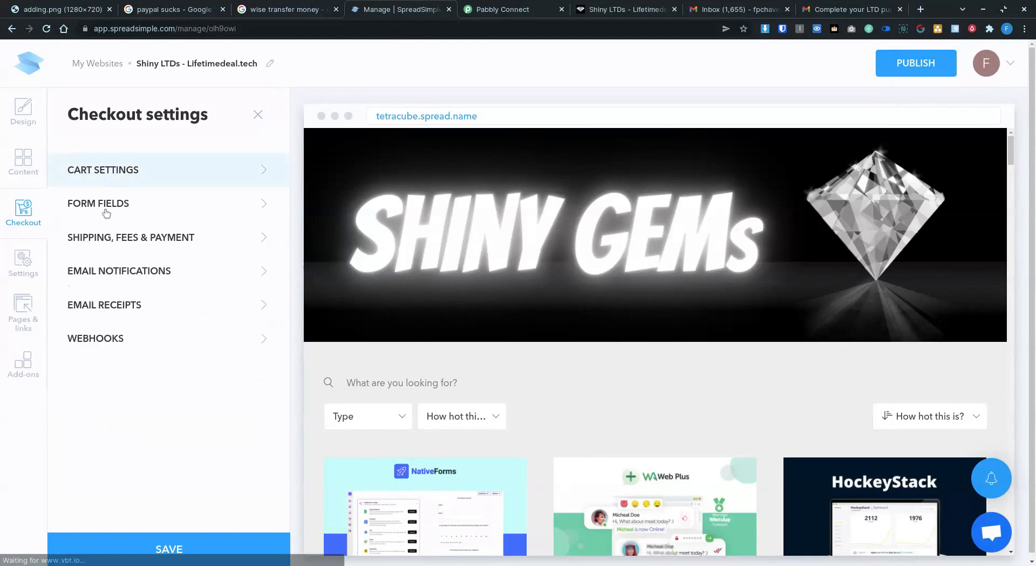
{"action": "left_click", "coordinate": [124, 240]}
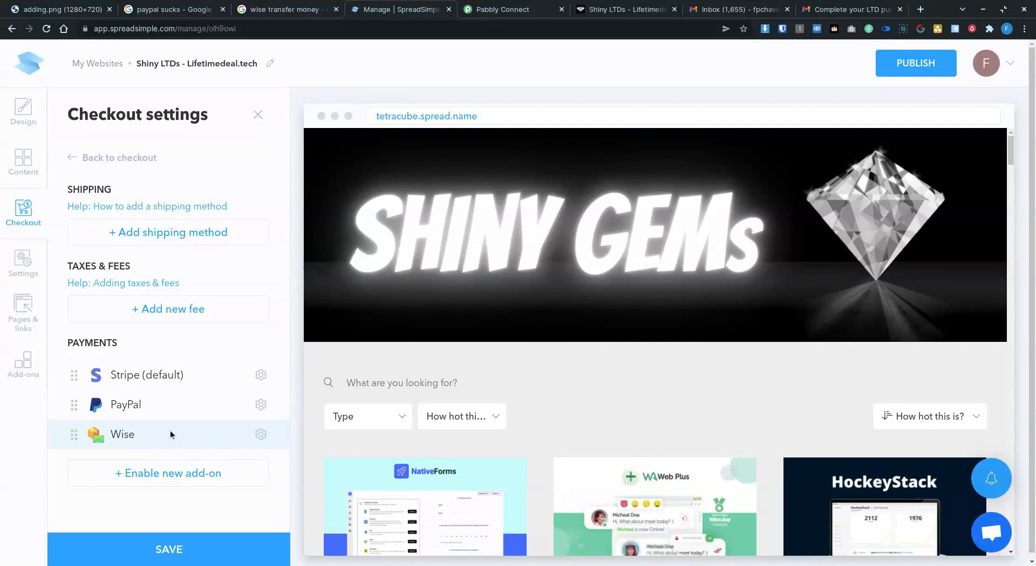
{"action": "left_click", "coordinate": [160, 467]}
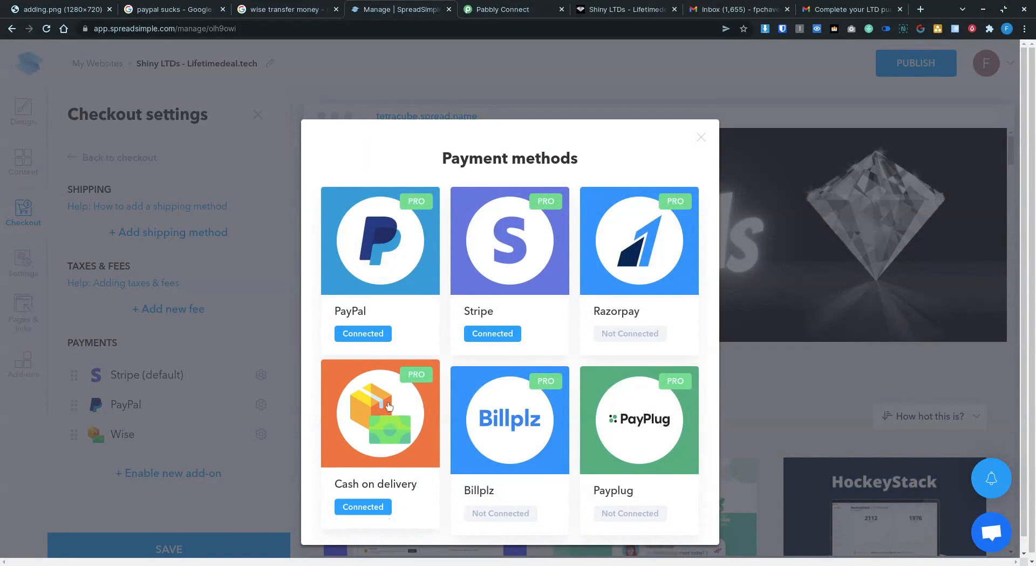
{"action": "left_click", "coordinate": [701, 138]}
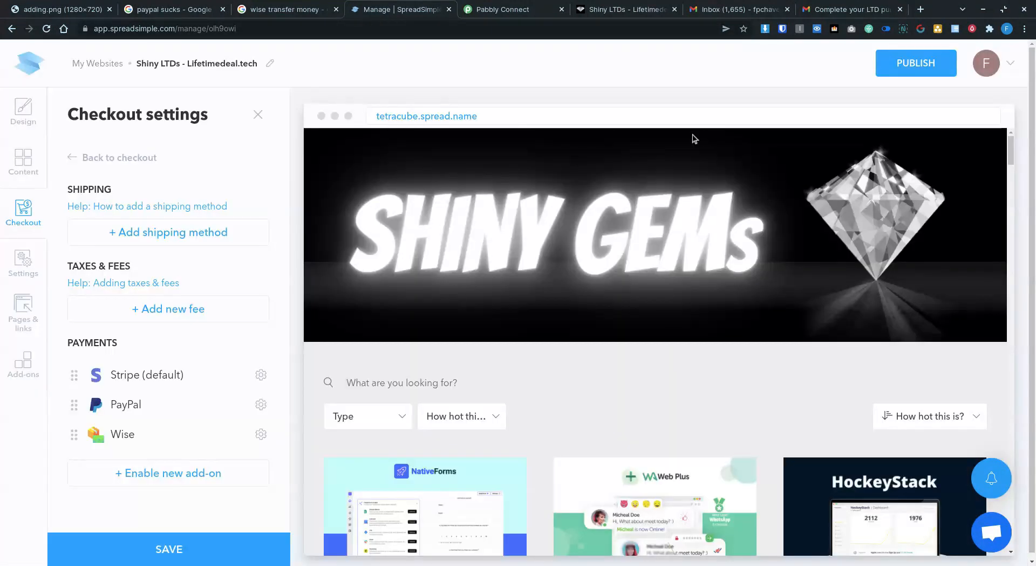
Switch to Pabbly Connect and examine the Shiny_Sales_Process workflow from the webhook trigger to the Noysi order notification.
{"action": "left_click", "coordinate": [502, 11]}
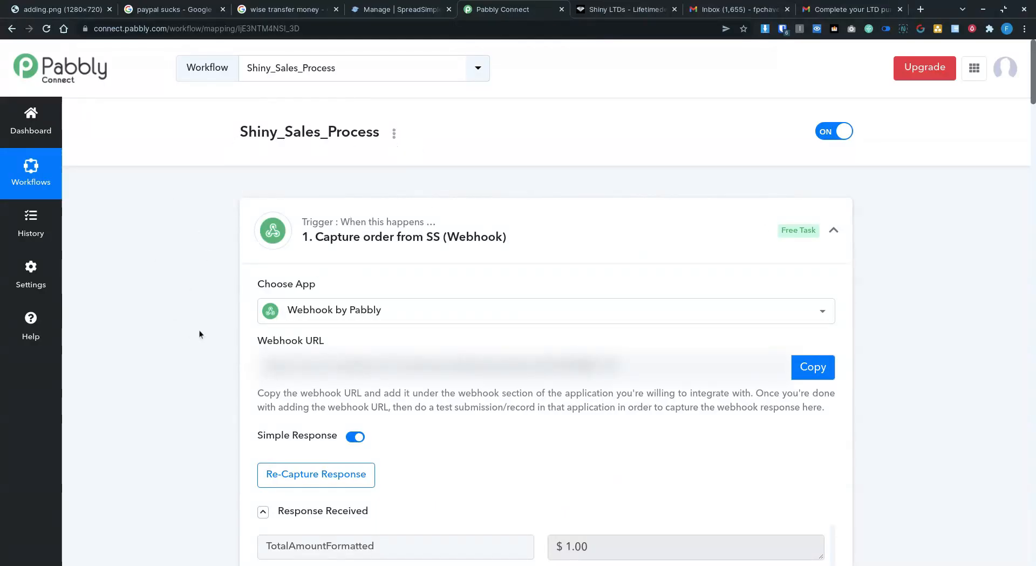
{"action": "scroll", "coordinate": [471, 339], "scroll_direction": "down", "scroll_amount": 1}
{"action": "scroll", "coordinate": [471, 338], "scroll_direction": "down", "scroll_amount": 3}
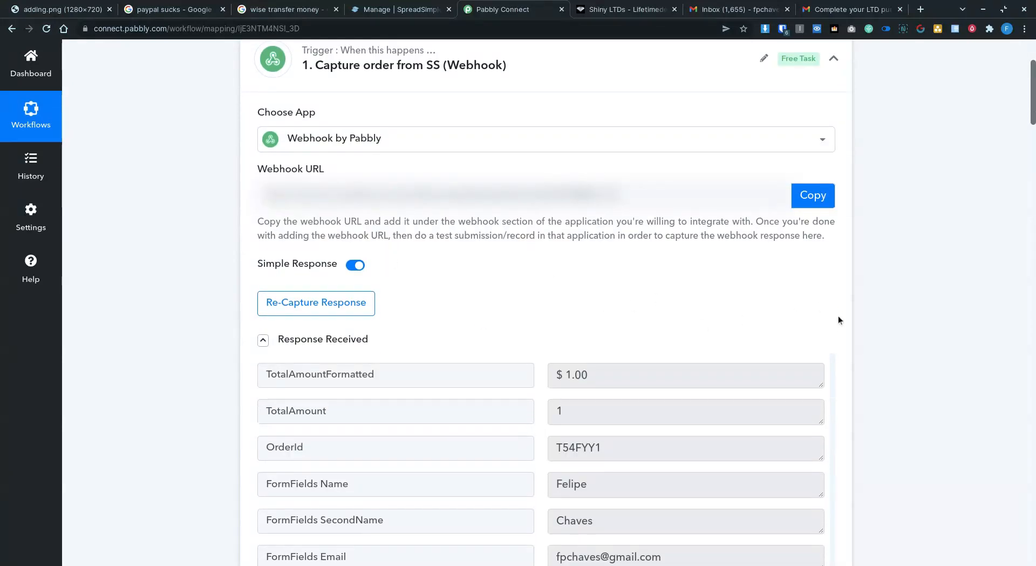
{"action": "scroll", "coordinate": [838, 320], "scroll_direction": "down", "scroll_amount": 8}
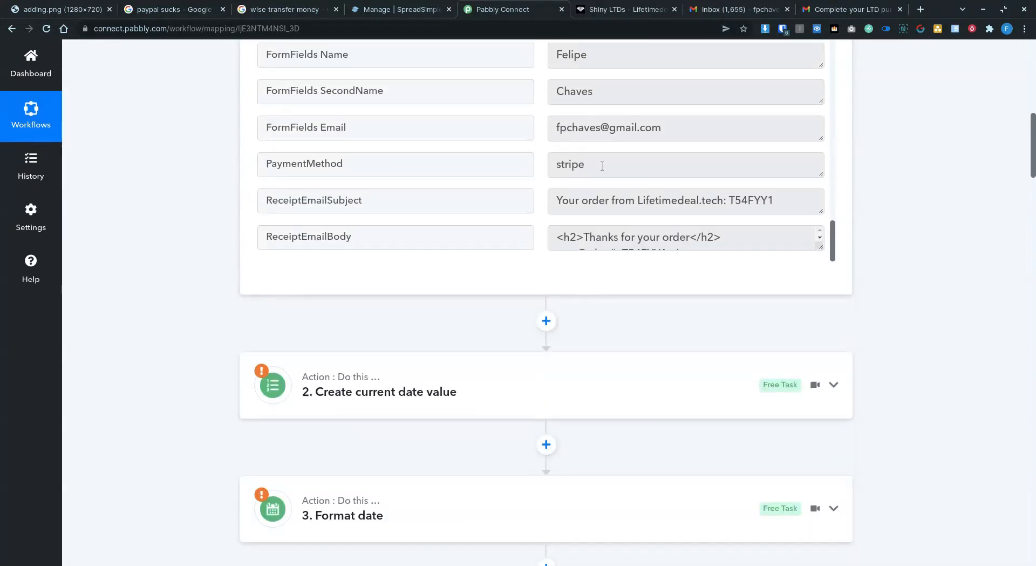
{"action": "scroll", "coordinate": [989, 214], "scroll_direction": "down", "scroll_amount": 4}
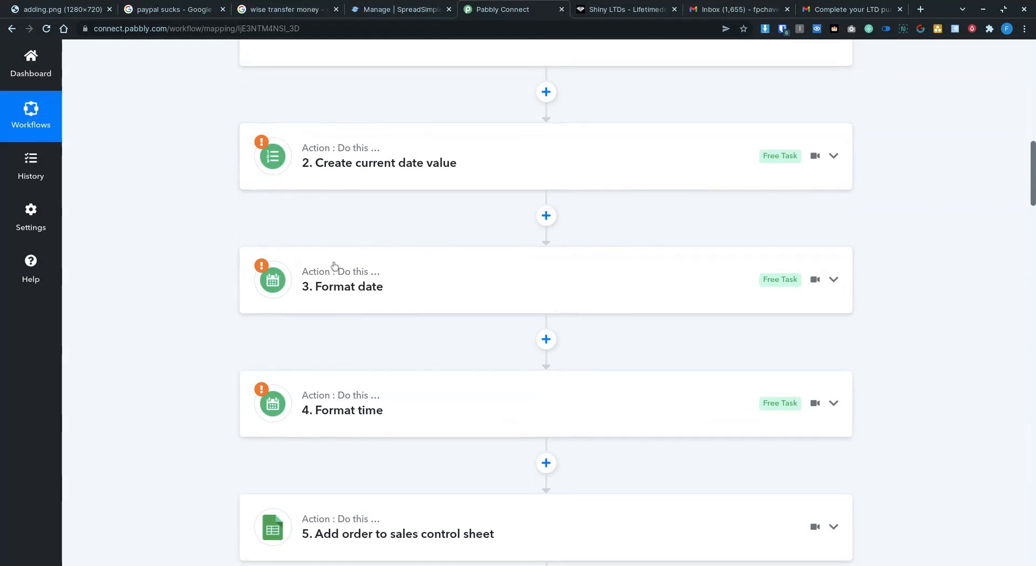
{"action": "scroll", "coordinate": [221, 357], "scroll_direction": "down", "scroll_amount": 5}
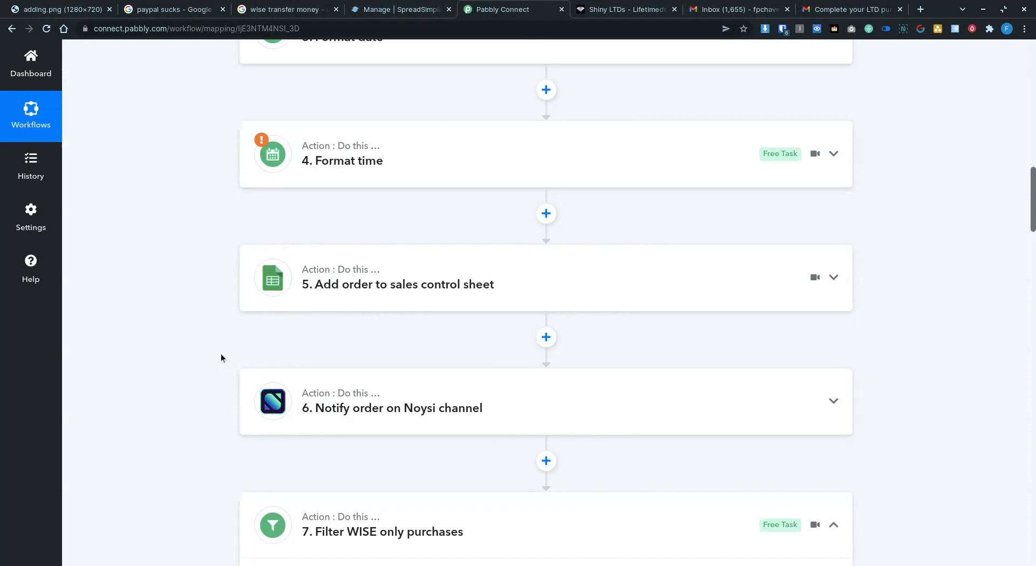
Examine the condition of the workflow's filter for WISE-only purchases.
{"action": "scroll", "coordinate": [221, 357], "scroll_direction": "down", "scroll_amount": 2}
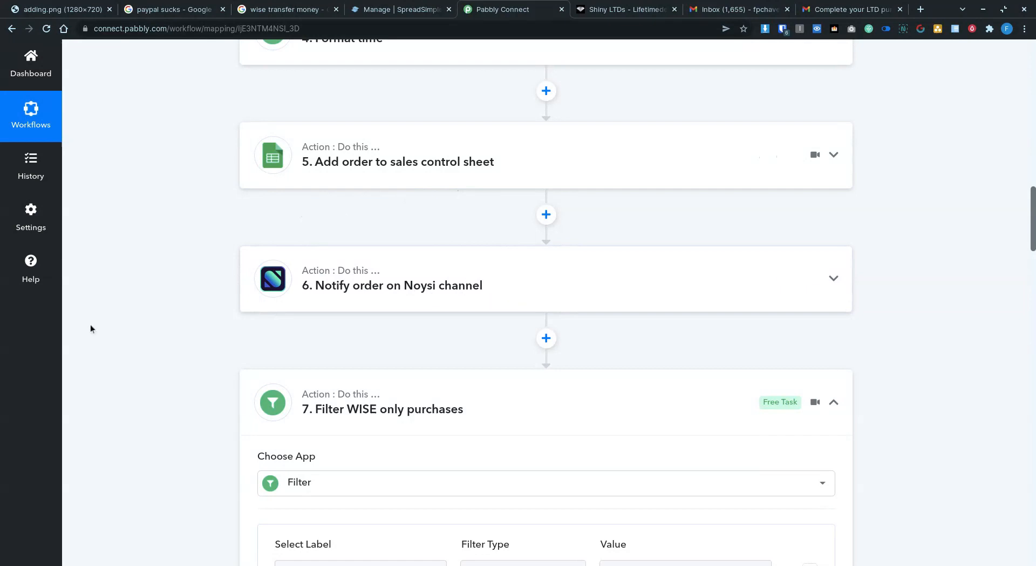
{"action": "scroll", "coordinate": [190, 361], "scroll_direction": "down", "scroll_amount": 3}
{"action": "scroll", "coordinate": [195, 359], "scroll_direction": "down", "scroll_amount": 2}
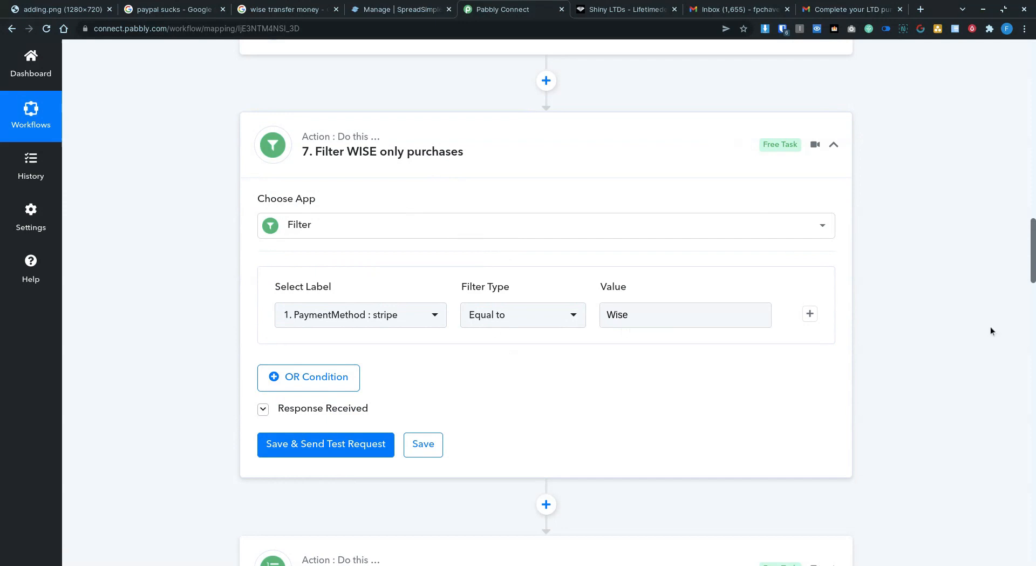
Examine the discount and salt formula in the Number Formatter action, highlighting its RANDBETWEEN part.
{"action": "scroll", "coordinate": [857, 322], "scroll_direction": "down", "scroll_amount": 1}
{"action": "scroll", "coordinate": [856, 318], "scroll_direction": "down", "scroll_amount": 5}
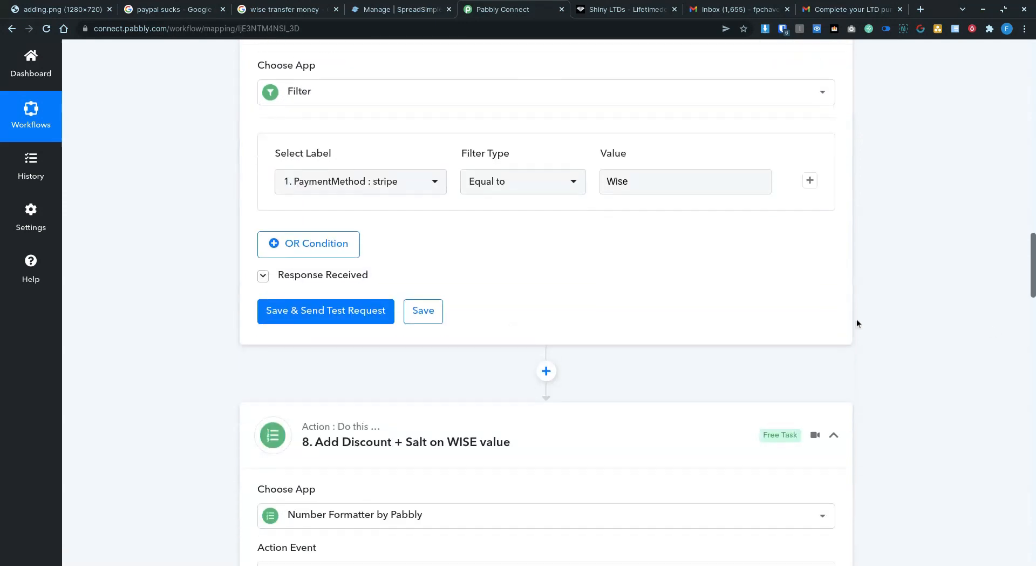
{"action": "scroll", "coordinate": [922, 304], "scroll_direction": "down", "scroll_amount": 2}
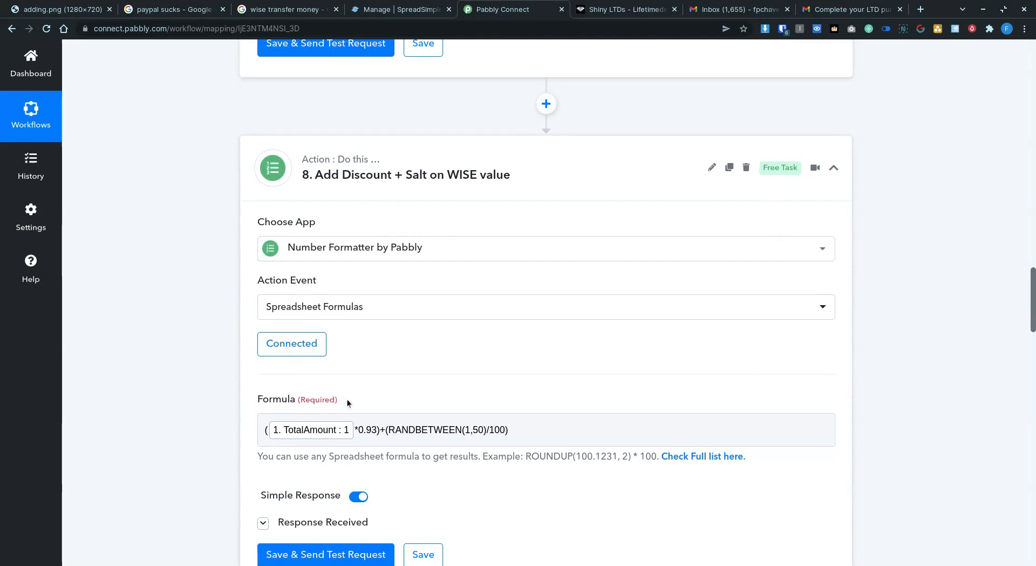
{"action": "left_click", "coordinate": [363, 430]}
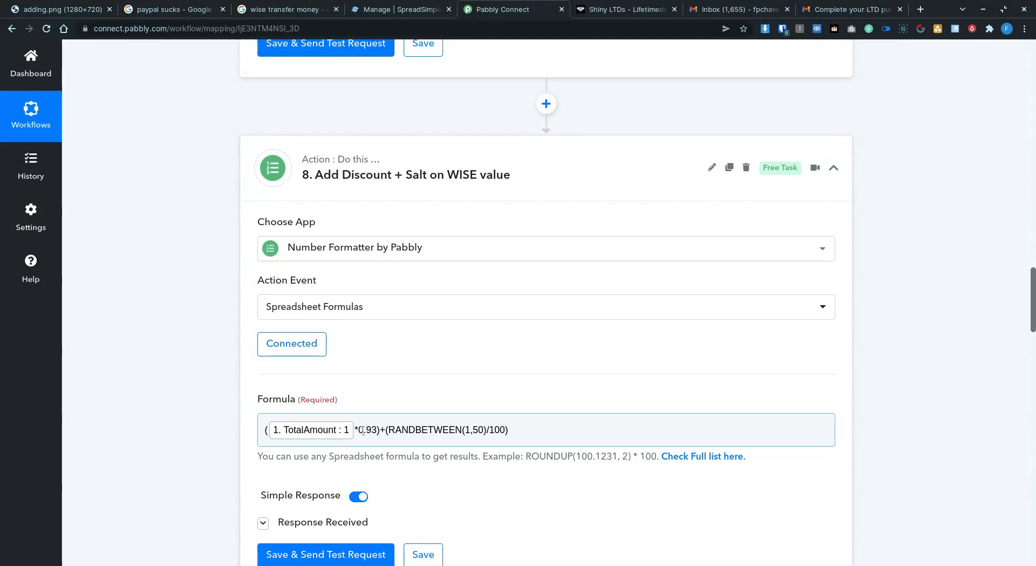
{"action": "scroll", "coordinate": [497, 409], "scroll_direction": "down", "scroll_amount": 3}
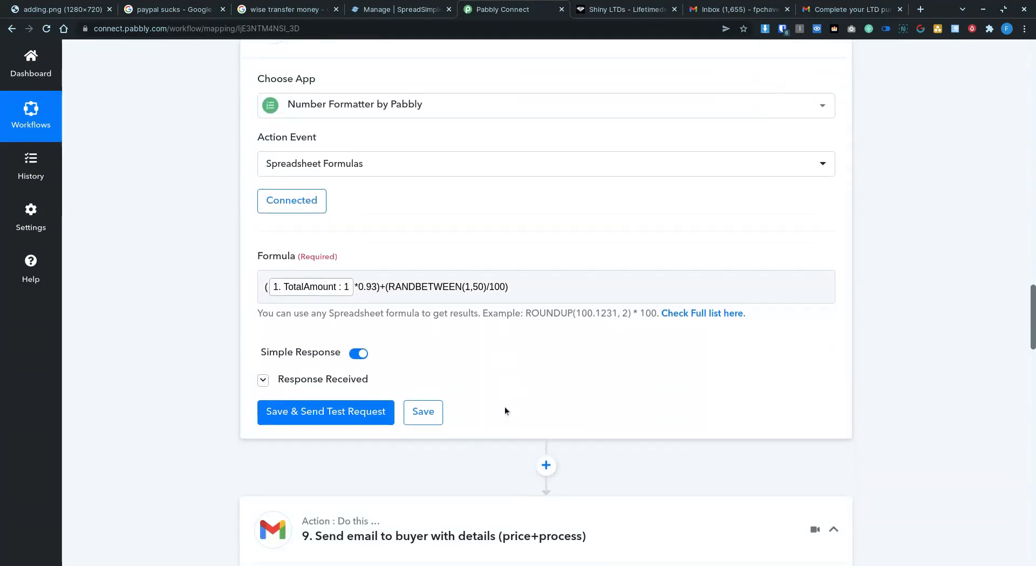
{"action": "left_click_drag", "start_coordinate": [522, 289], "coordinate": [386, 286]}
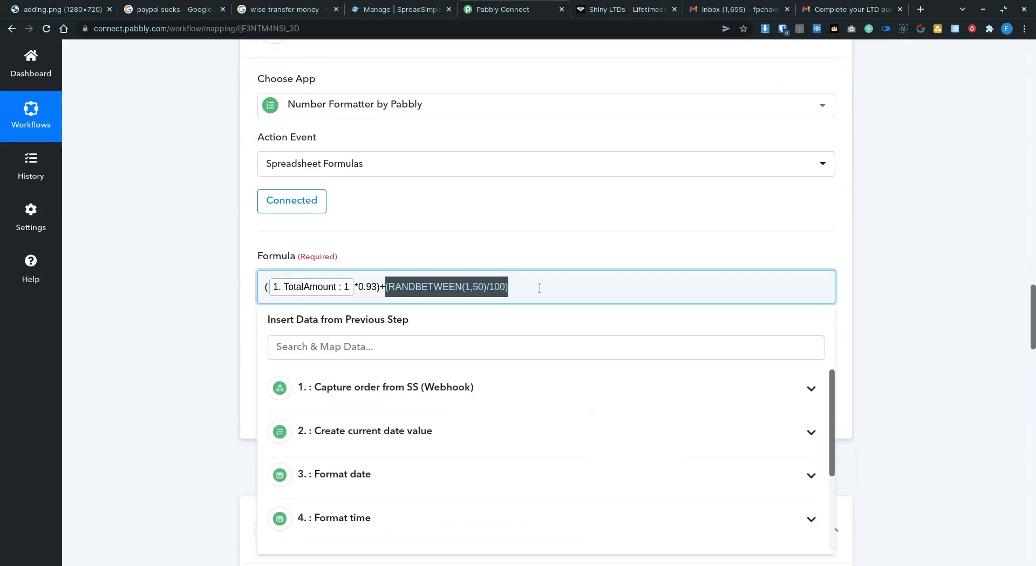
{"action": "left_click", "coordinate": [675, 239]}
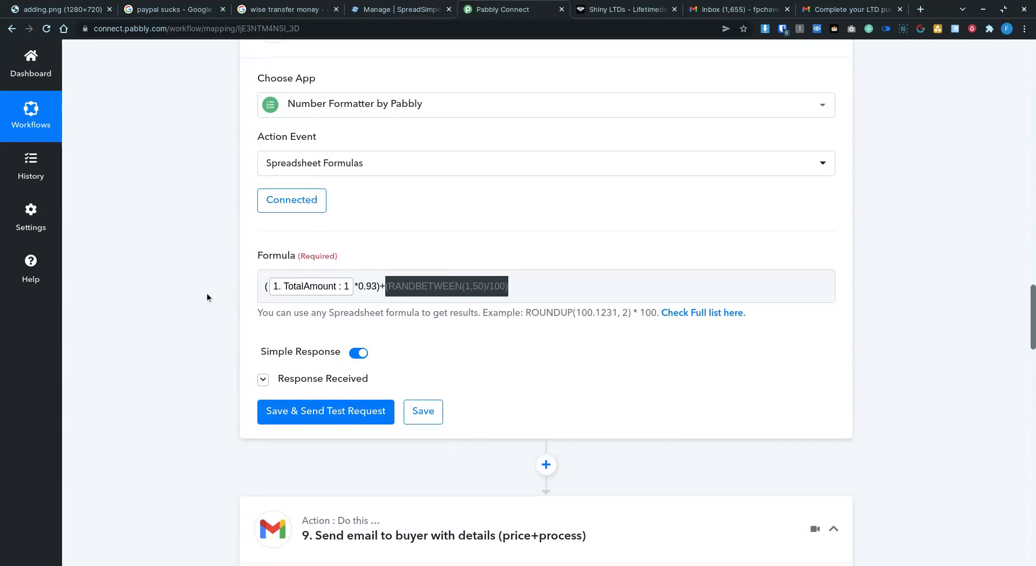
Review the Gmail action that emails the buyer, including its subject, HTML content and attachment fields.
{"action": "scroll", "coordinate": [207, 297], "scroll_direction": "down", "scroll_amount": 2}
{"action": "scroll", "coordinate": [199, 294], "scroll_direction": "down", "scroll_amount": 6}
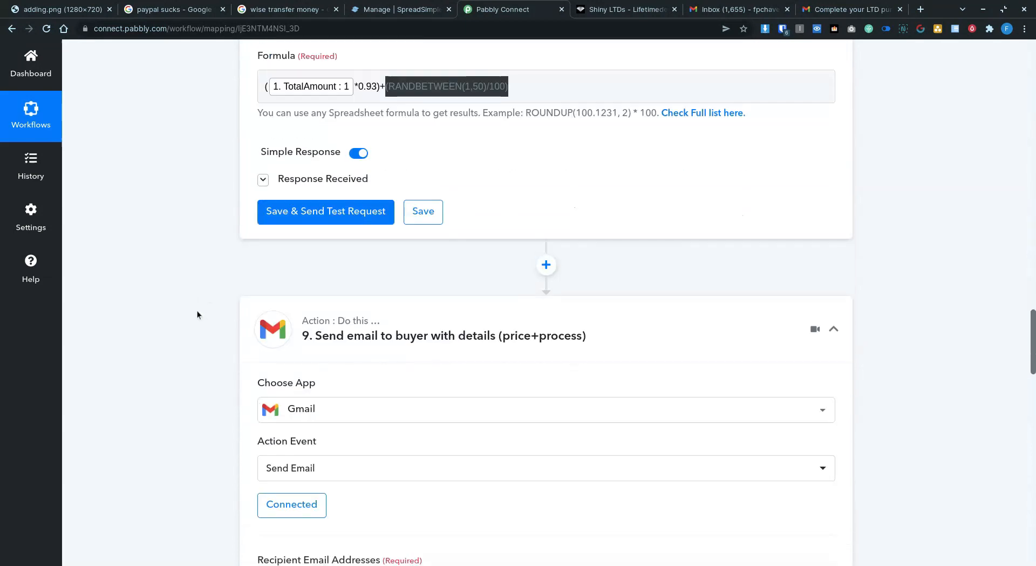
{"action": "scroll", "coordinate": [150, 271], "scroll_direction": "down", "scroll_amount": 9}
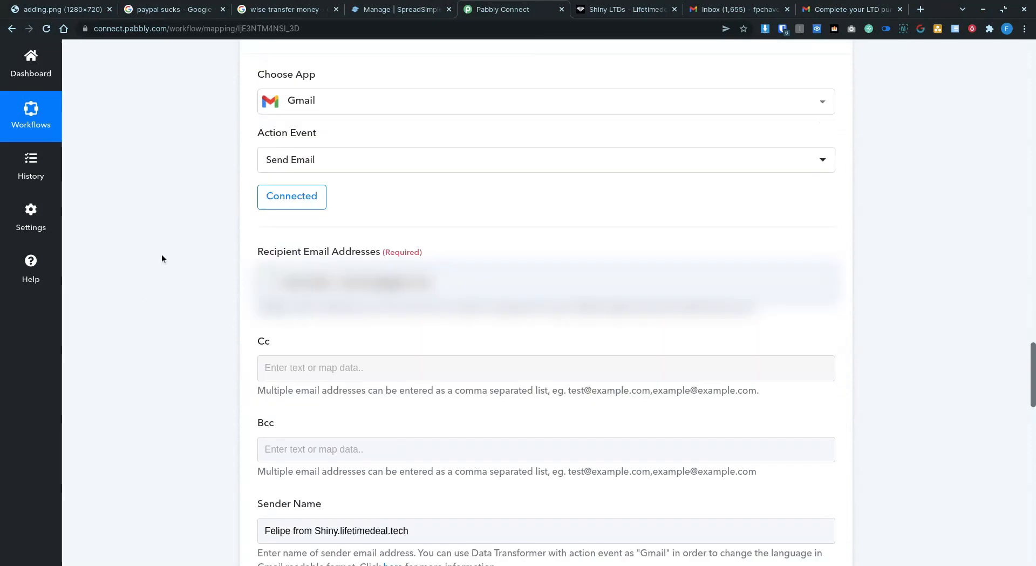
{"action": "scroll", "coordinate": [216, 313], "scroll_direction": "down", "scroll_amount": 1}
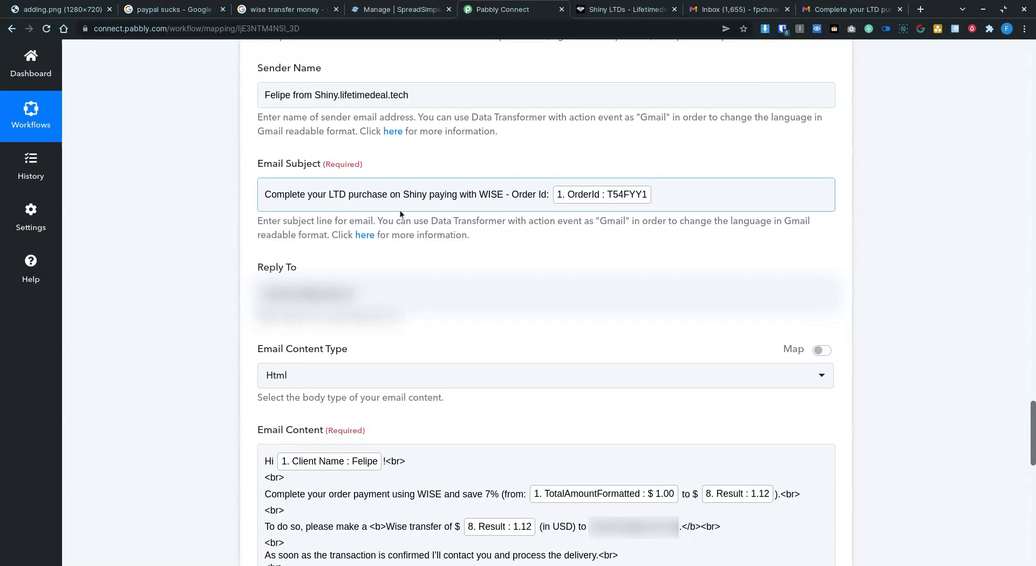
{"action": "scroll", "coordinate": [179, 343], "scroll_direction": "down", "scroll_amount": 1}
{"action": "scroll", "coordinate": [180, 343], "scroll_direction": "down", "scroll_amount": 5}
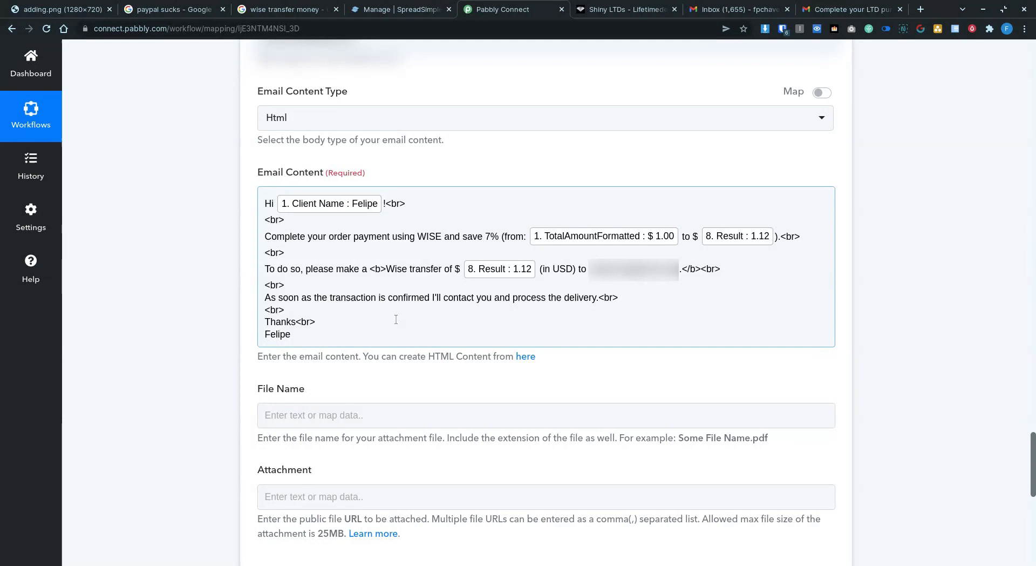
{"action": "scroll", "coordinate": [384, 312], "scroll_direction": "down", "scroll_amount": 4}
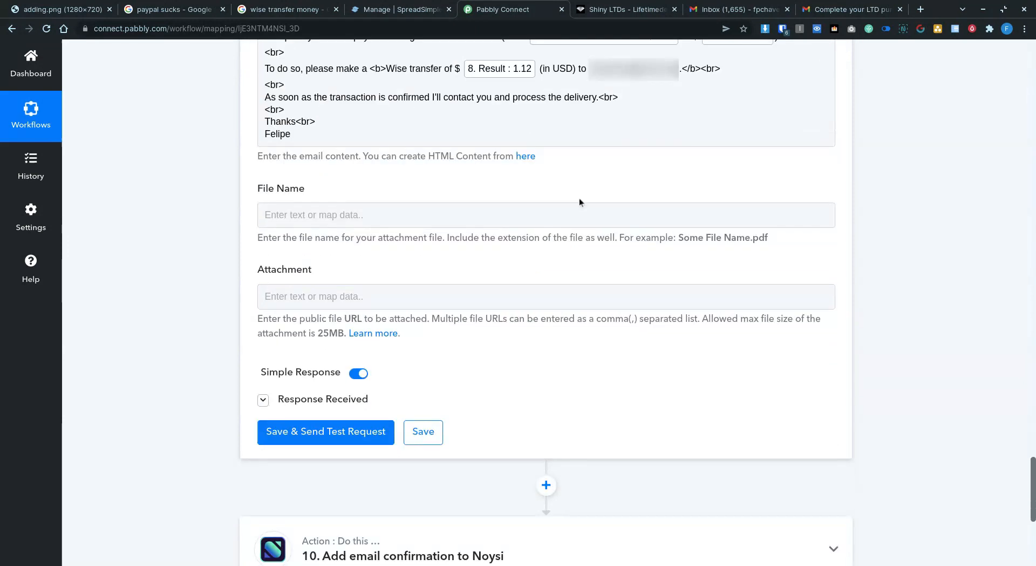
Switch to the Shiny LTDs store and add Native Forms, Wa Web Plus, HockeyStack and Nichesss to the cart.
{"action": "left_click", "coordinate": [623, 10]}
{"action": "scroll", "coordinate": [492, 216], "scroll_direction": "down", "scroll_amount": 7}
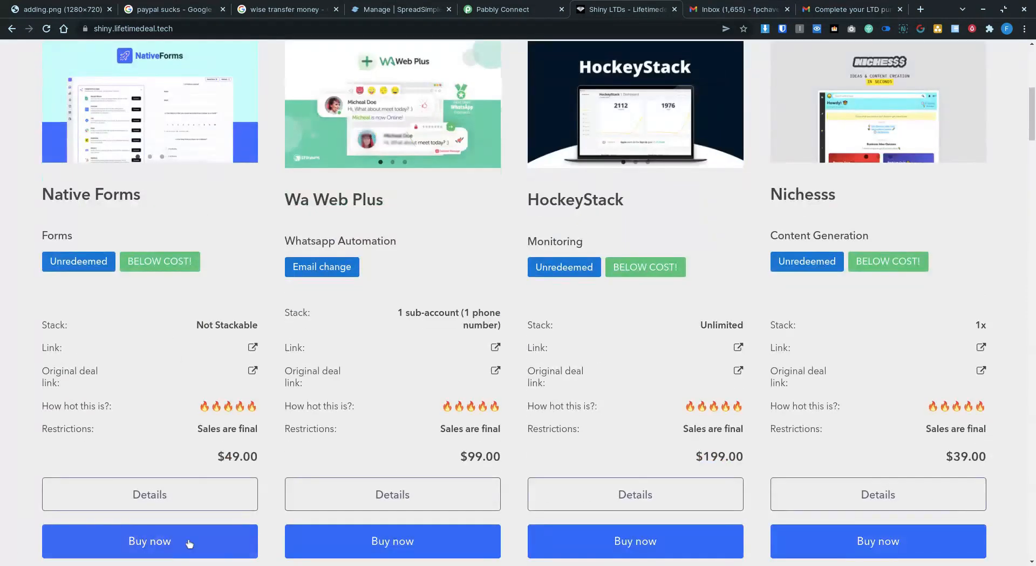
{"action": "left_click", "coordinate": [154, 544]}
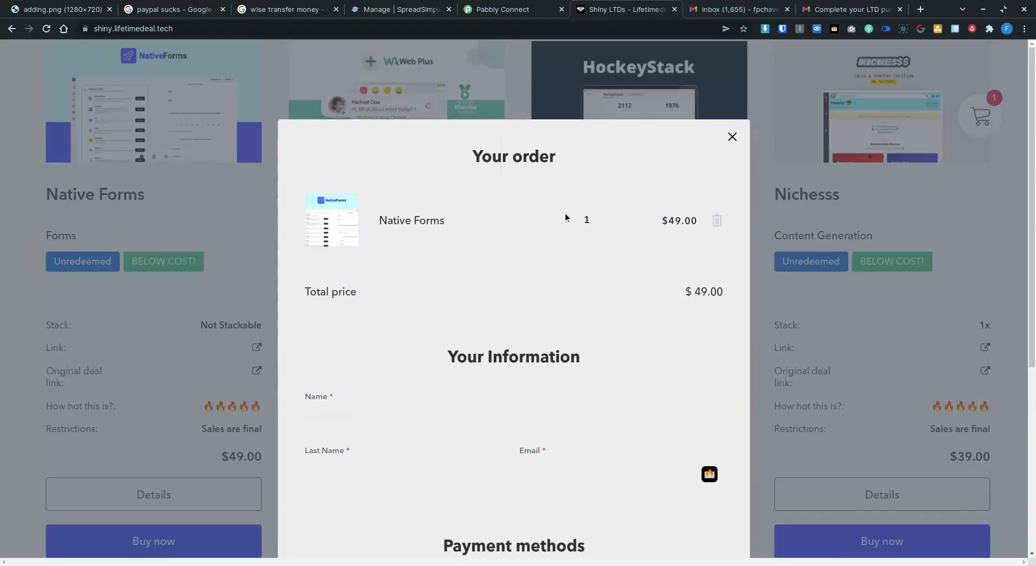
{"action": "left_click", "coordinate": [730, 139]}
{"action": "left_click", "coordinate": [426, 544]}
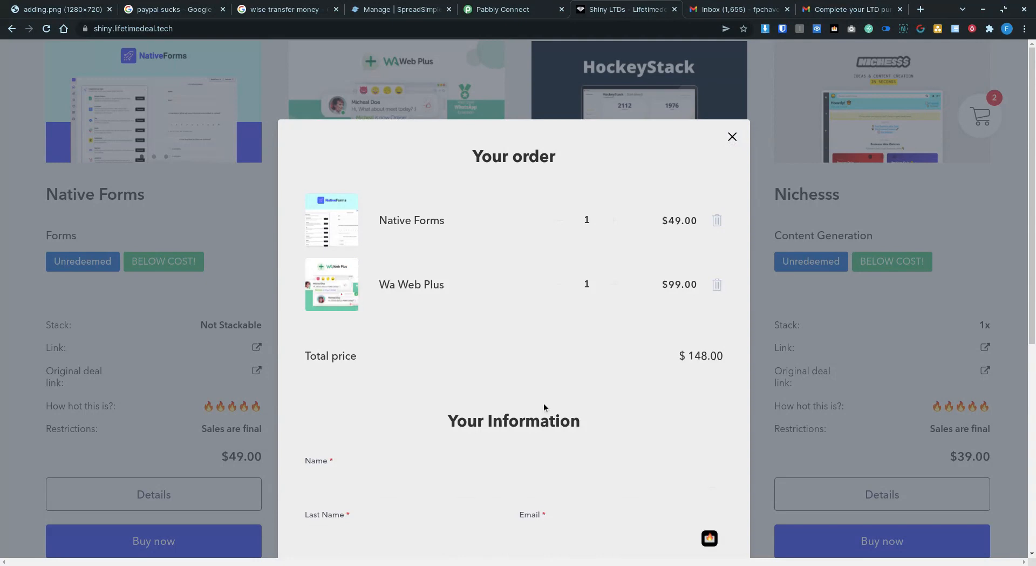
{"action": "left_click", "coordinate": [731, 134]}
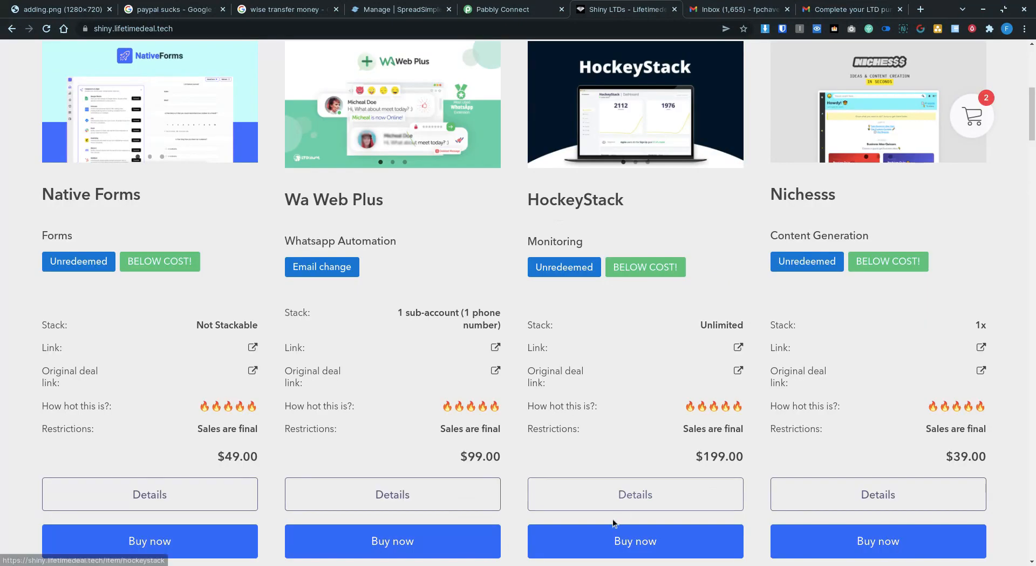
{"action": "left_click", "coordinate": [597, 537]}
{"action": "left_click", "coordinate": [732, 137]}
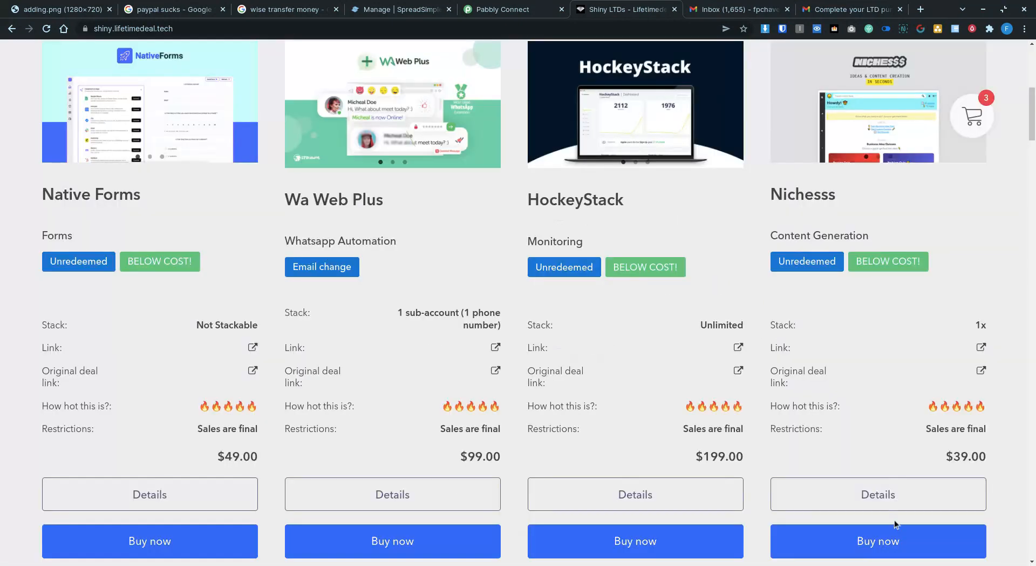
{"action": "left_click", "coordinate": [897, 539]}
Choose Wise as the payment method in the order form.
{"action": "scroll", "coordinate": [561, 242], "scroll_direction": "down", "scroll_amount": 6}
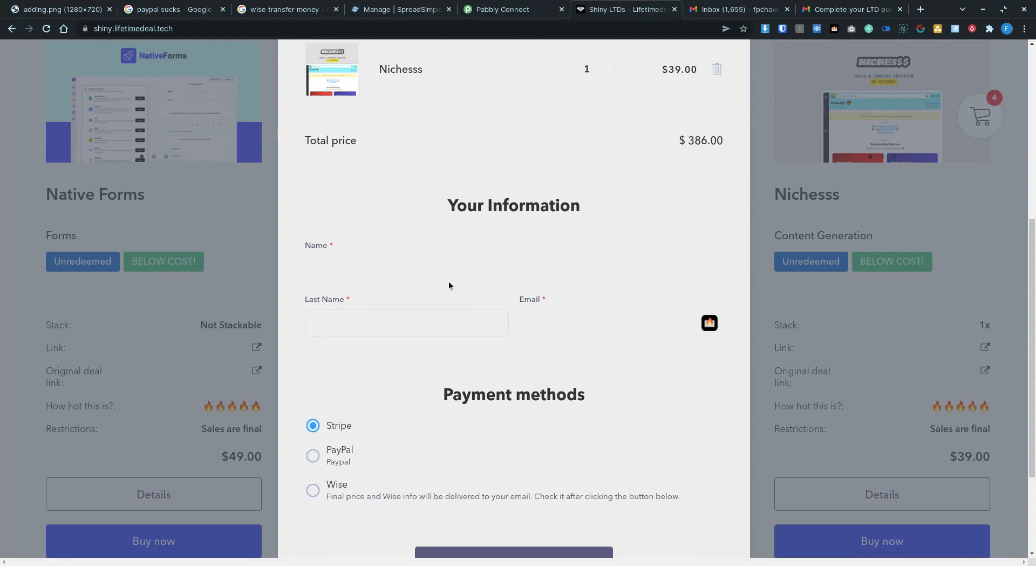
{"action": "scroll", "coordinate": [294, 456], "scroll_direction": "down", "scroll_amount": 1}
{"action": "left_click", "coordinate": [312, 433]}
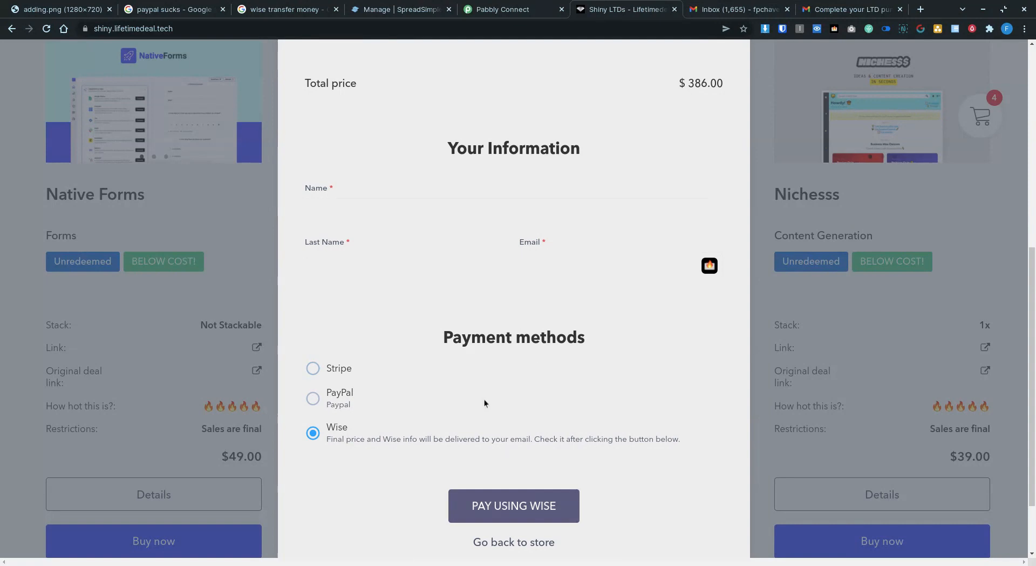
Switch to Gmail, read the email about completing the LTD purchase with WISE, and return to the adding.png image.
{"action": "left_click", "coordinate": [735, 12]}
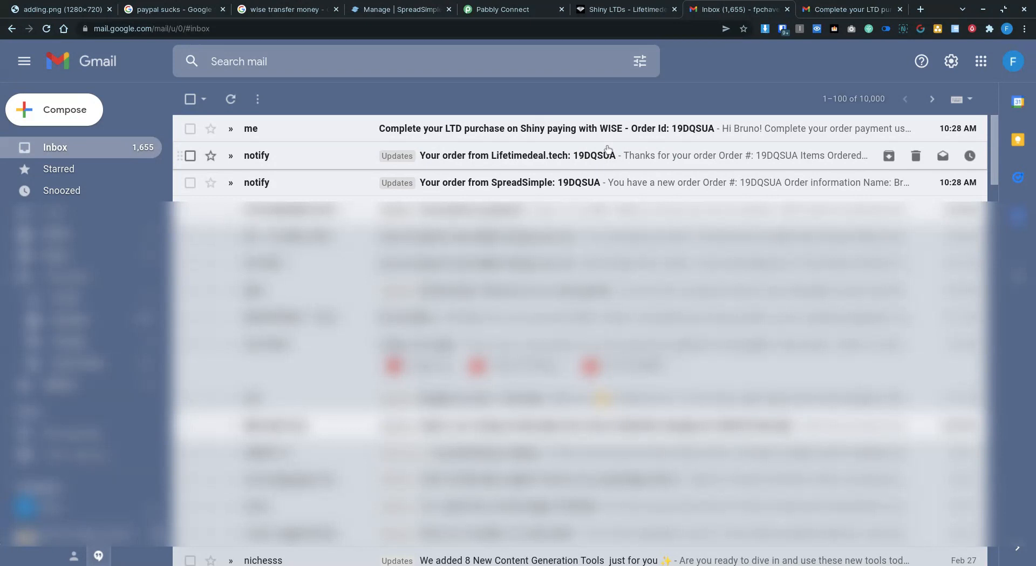
{"action": "left_click", "coordinate": [653, 134]}
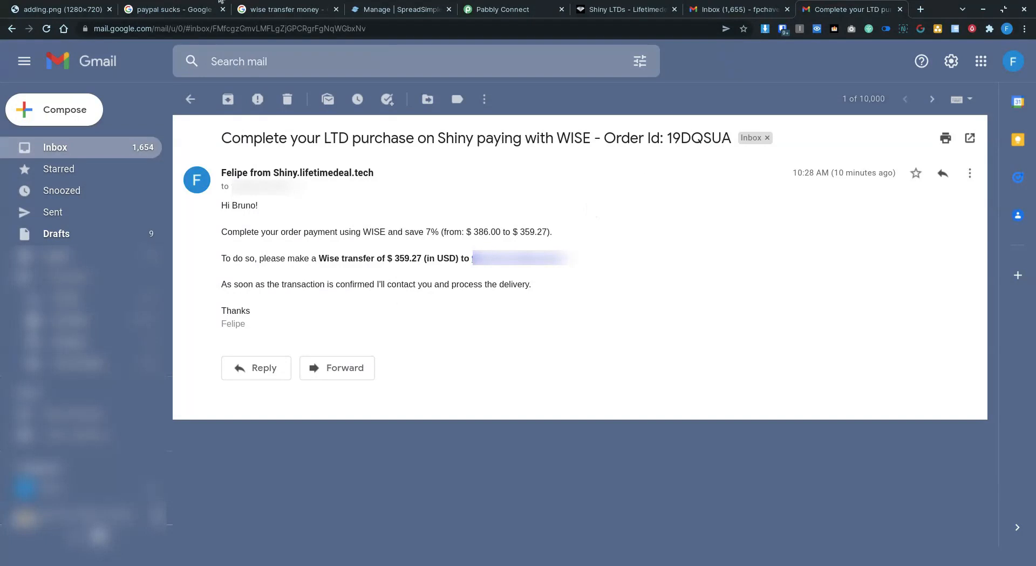
{"action": "left_click", "coordinate": [64, 15]}
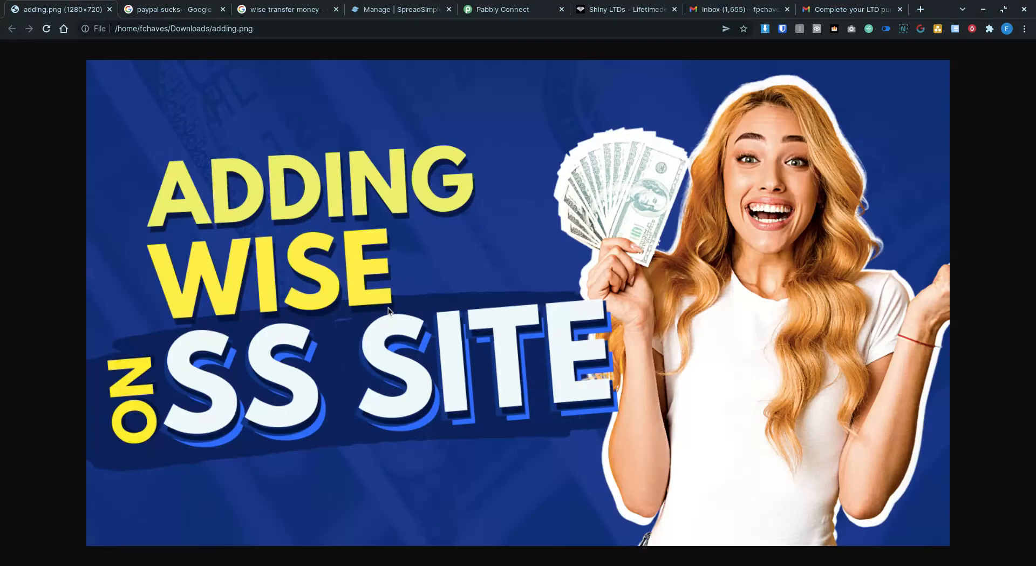